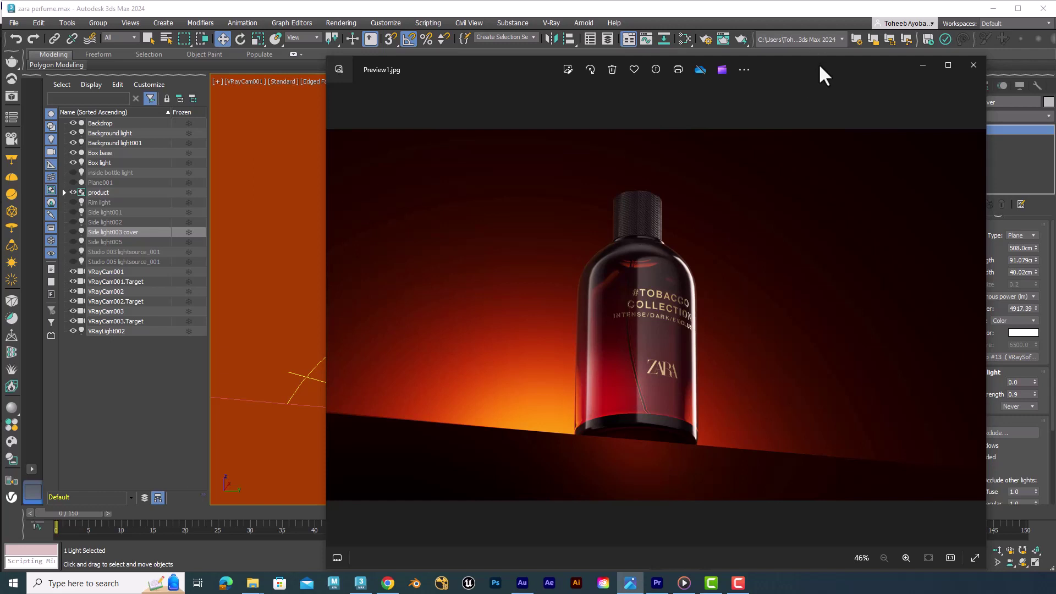
Minimise the preview image and the V-Ray Frame Buffer, and view the whole bottle set in the Perspective view
left_click_drag(841, 65, 843, 66)
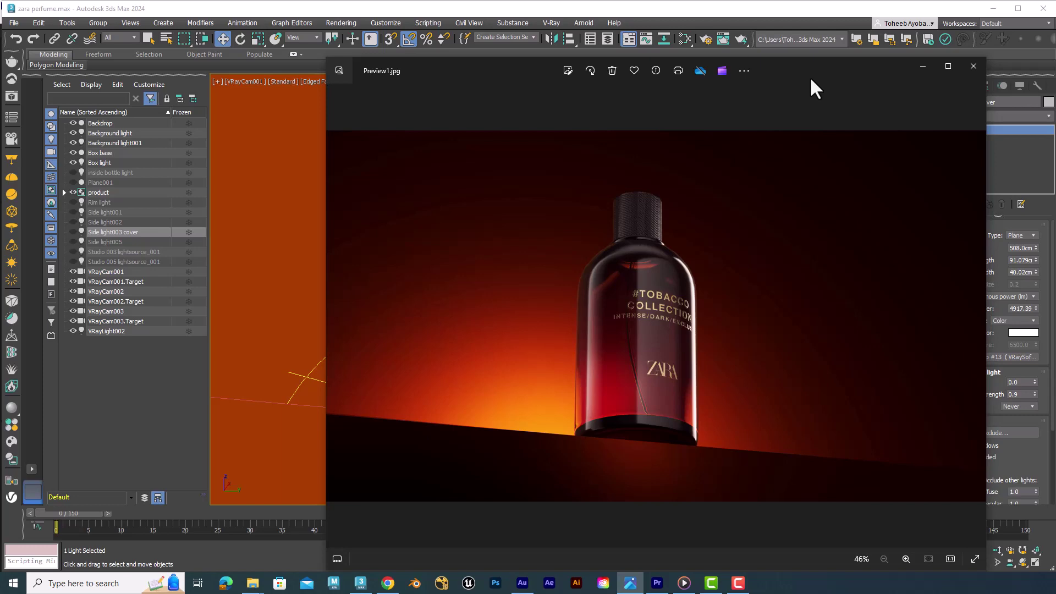
left_click(922, 67)
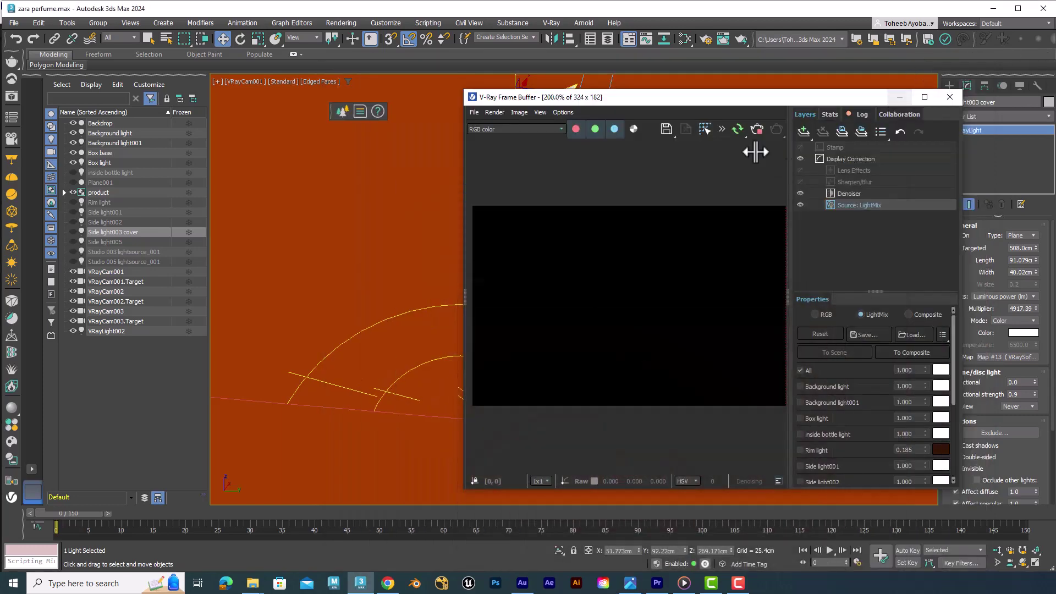
left_click_drag(700, 97, 302, 326)
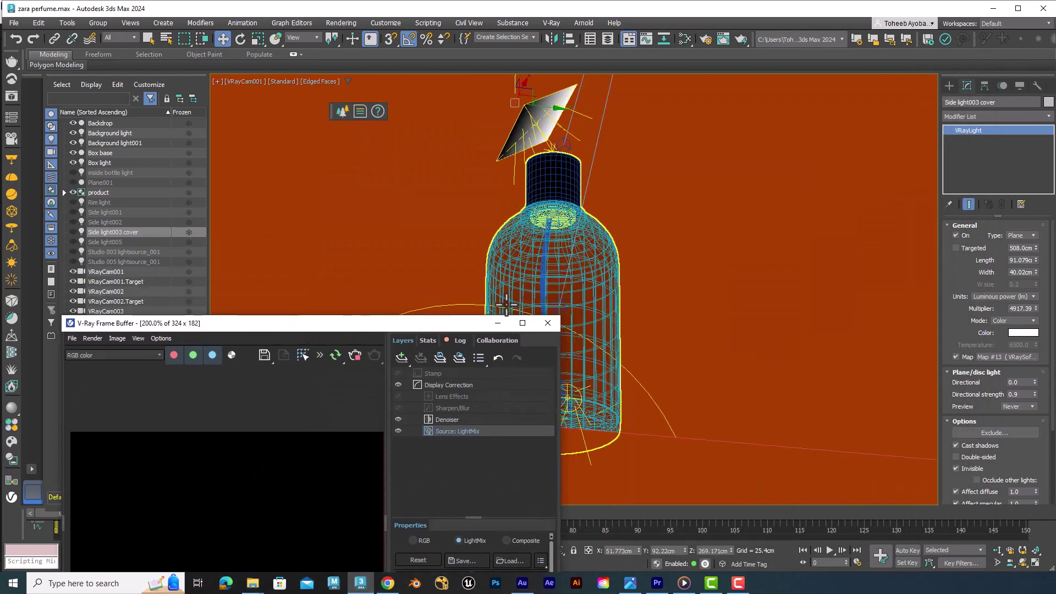
left_click(499, 323)
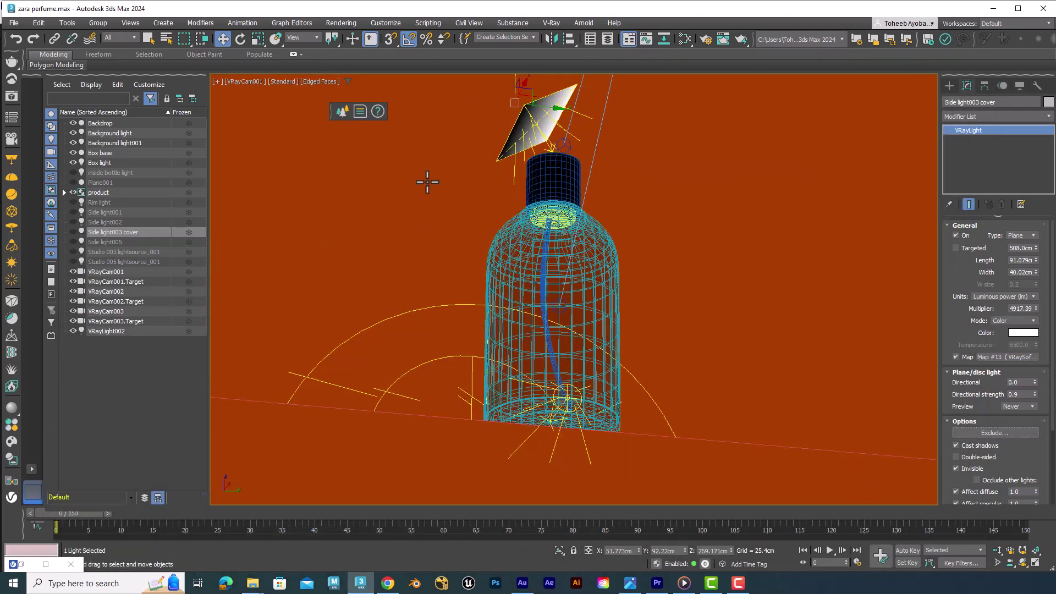
left_click(242, 81)
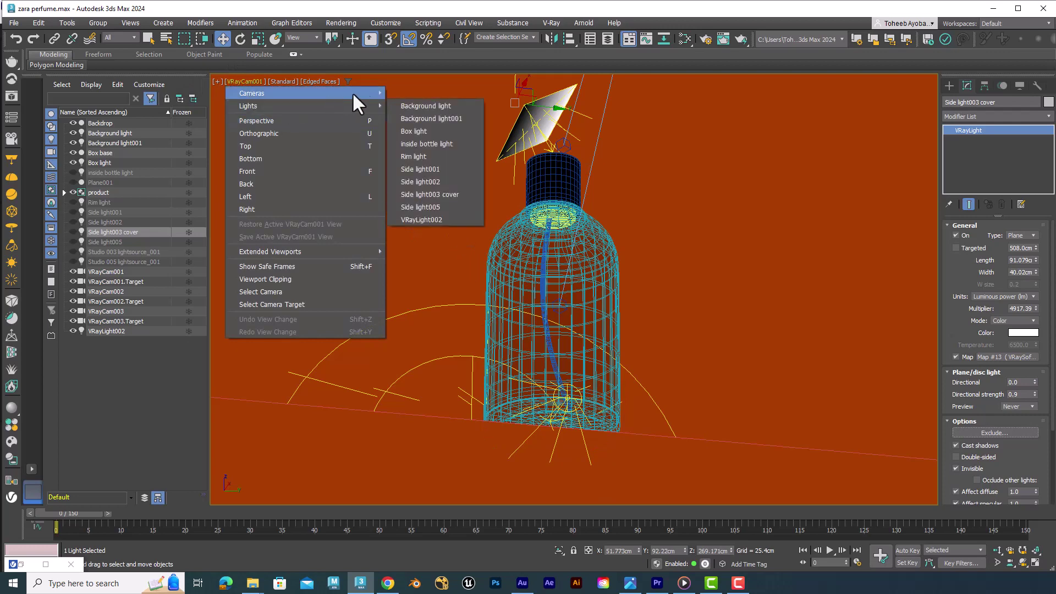
left_click(297, 122)
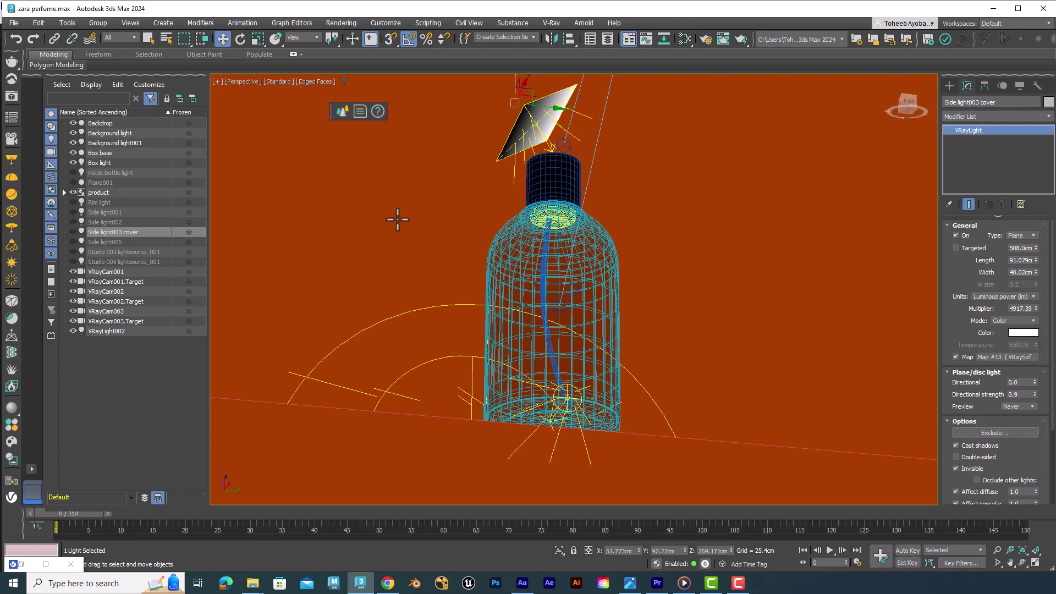
middle_click_drag(455, 223, 542, 288, "ctrl+alt")
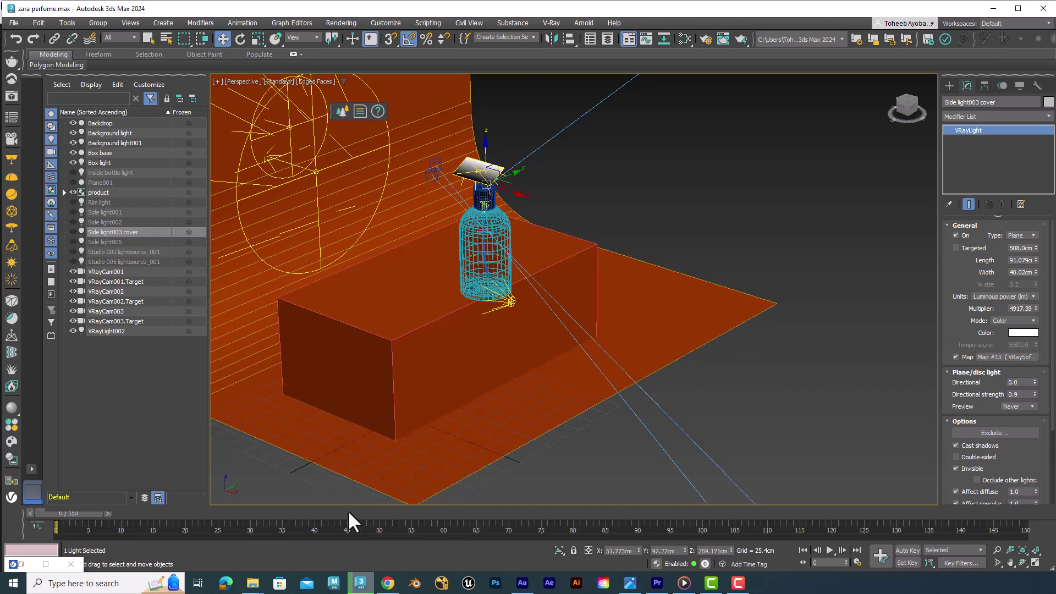
Switch to Chrome and examine the product lighting references on the Figma board
left_click(388, 583)
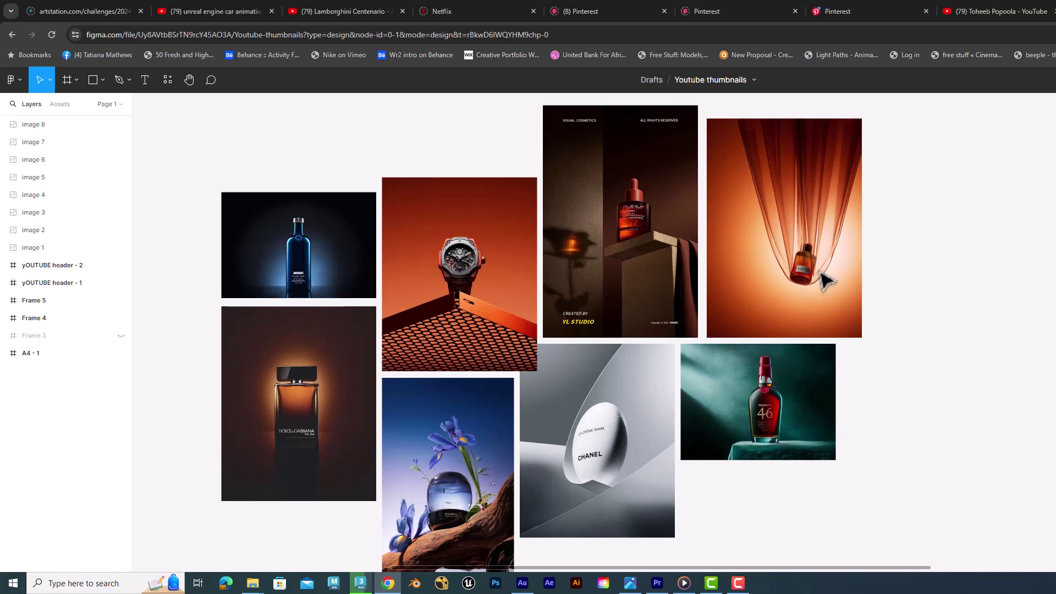
left_click(723, 302)
key("Escape")
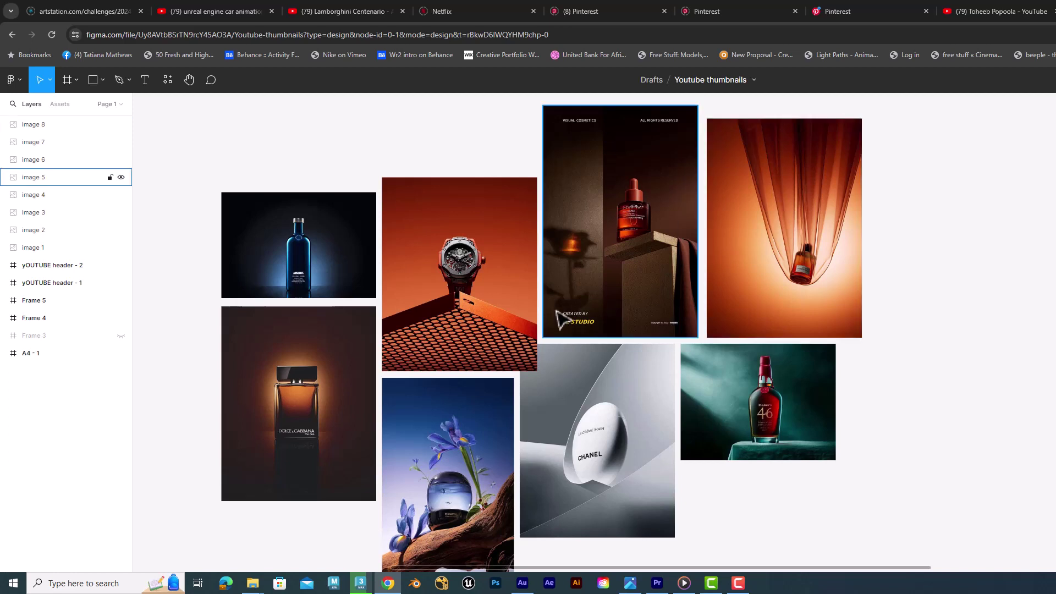
Switch back to 3ds Max and return the viewport to the VRayCam001 camera view
left_click(361, 582)
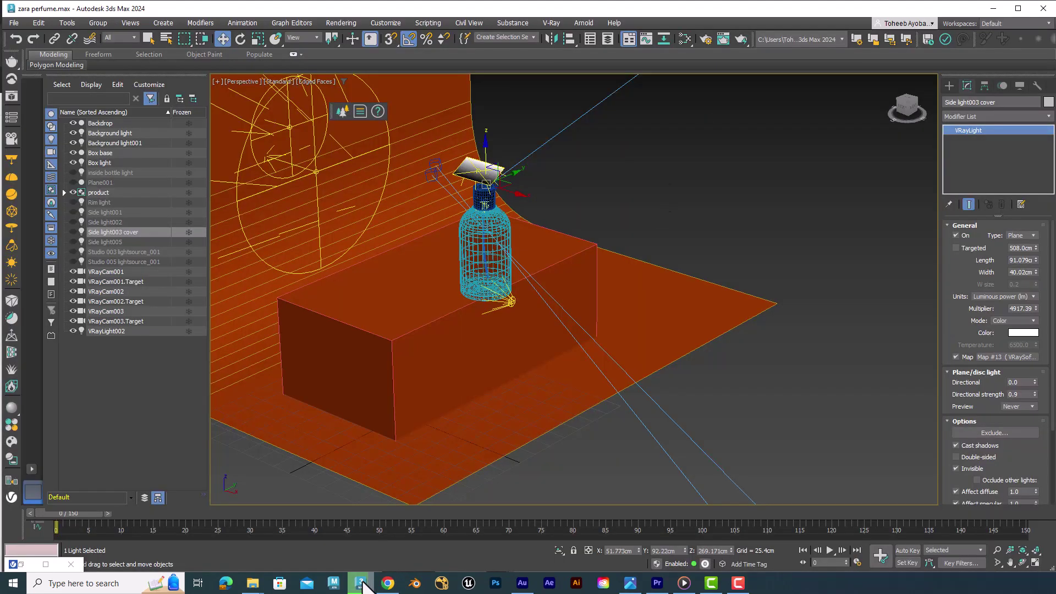
mouse_move(531, 238)
middle_mouse_down("alt")
mouse_move(484, 248)
mouse_move(536, 238)
mouse_move(509, 247)
mouse_move(515, 235)
middle_mouse_up("alt")
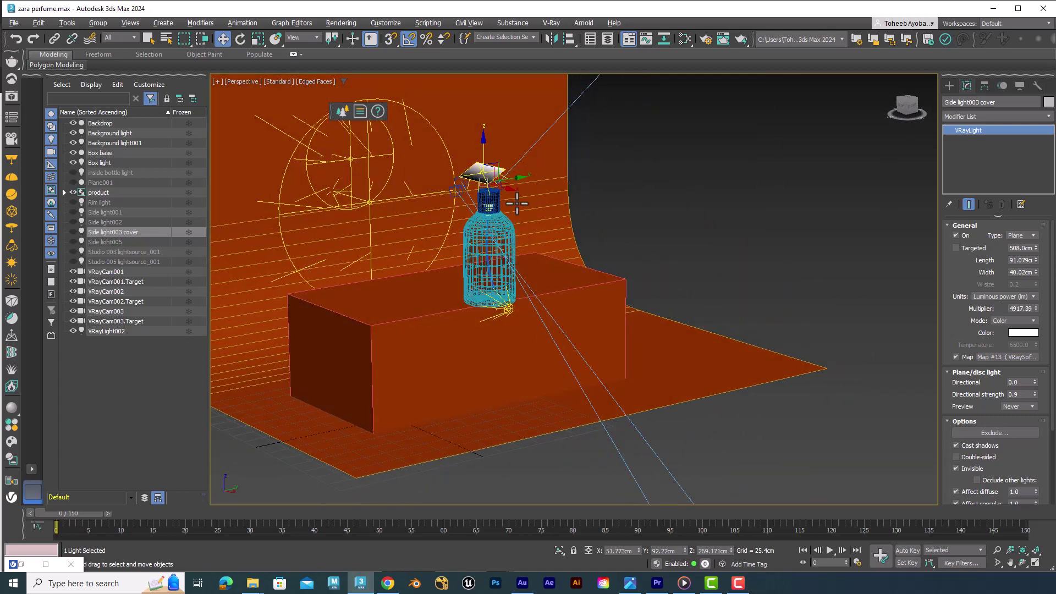
left_click(242, 81)
mouse_move(312, 93)
left_click(425, 90)
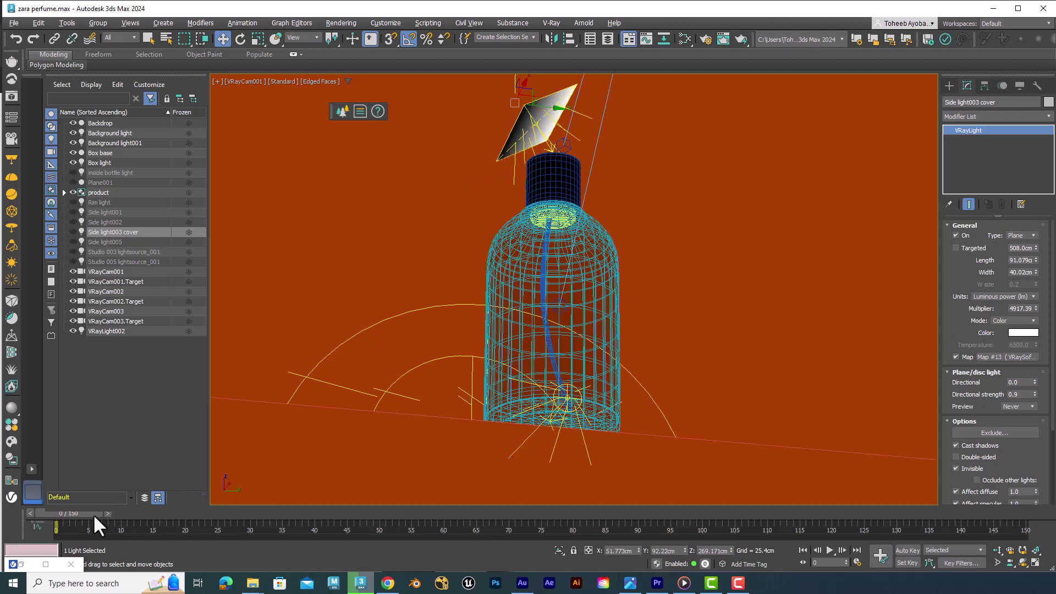
Restore the V-Ray Frame Buffer and enable Background light and Background light001 in the LightMix
left_click(21, 566)
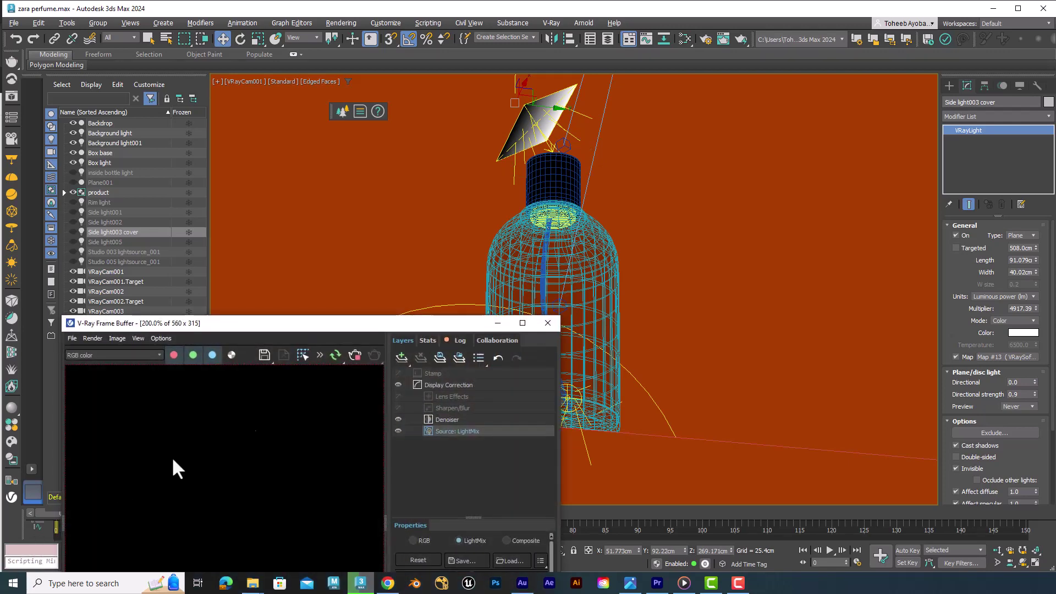
left_click_drag(332, 325, 750, 212)
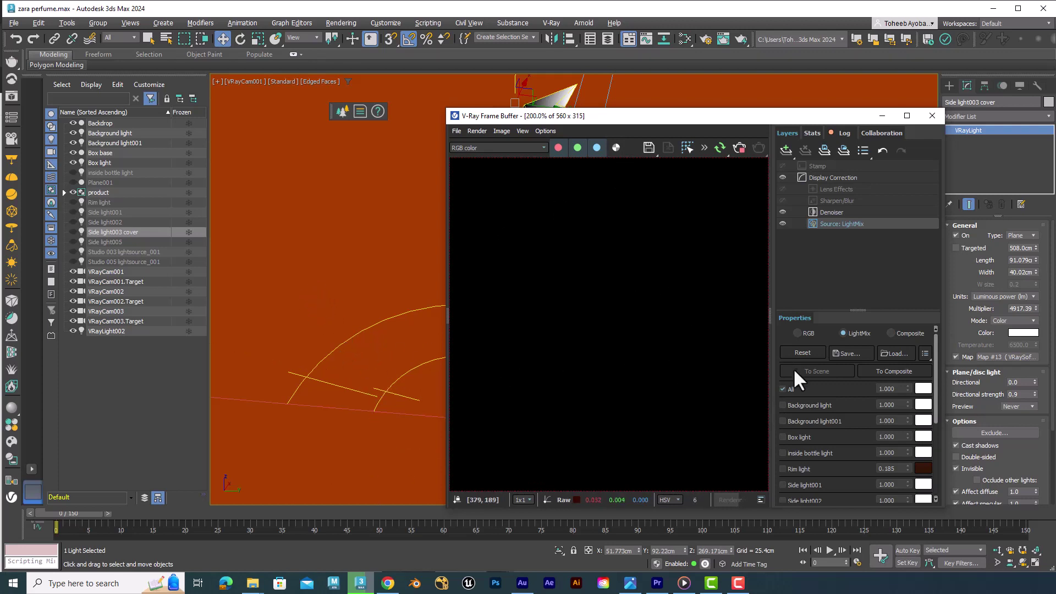
left_click(781, 405)
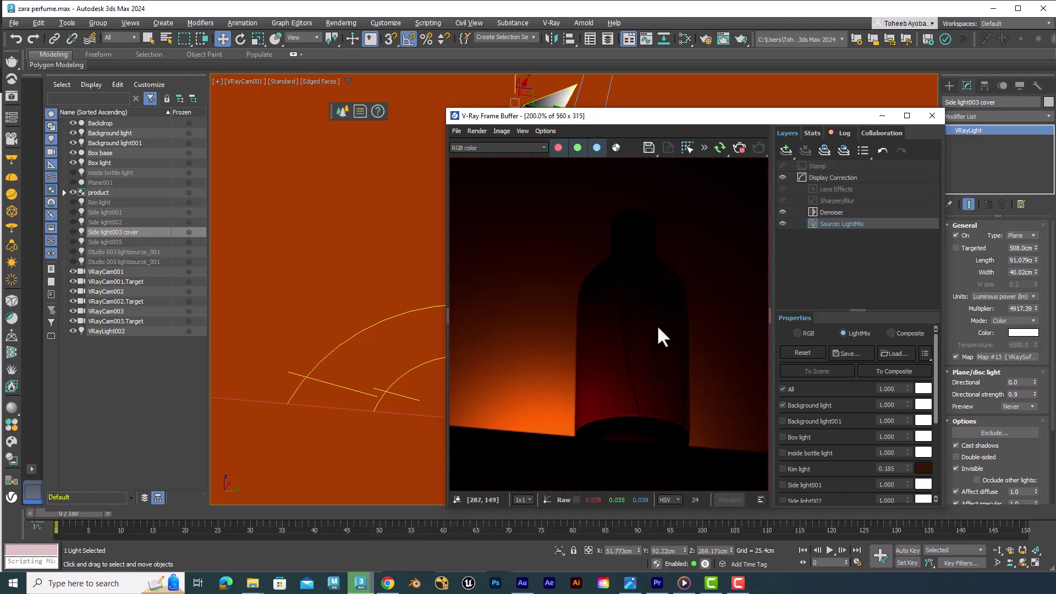
left_click(782, 420)
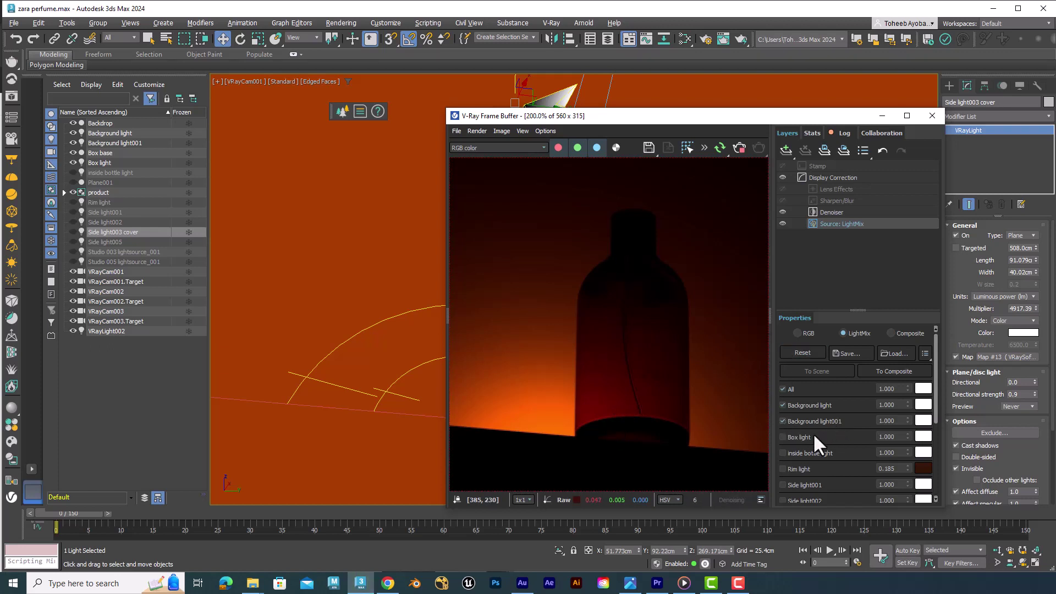
Enable Box light, inside bottle light, Rim light and Side light001 in the LightMix
left_click(784, 437)
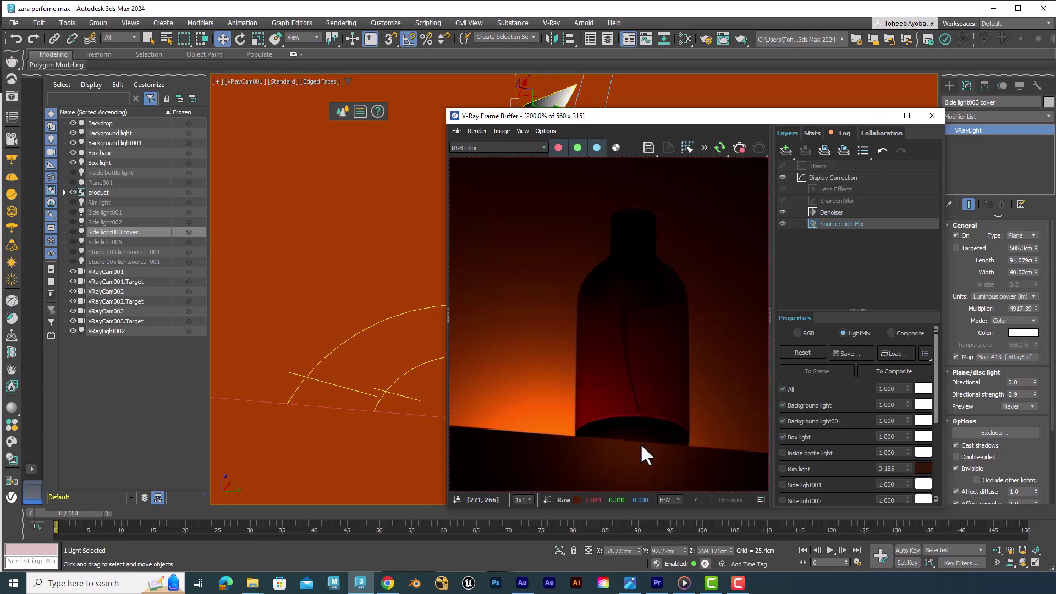
left_click(806, 453)
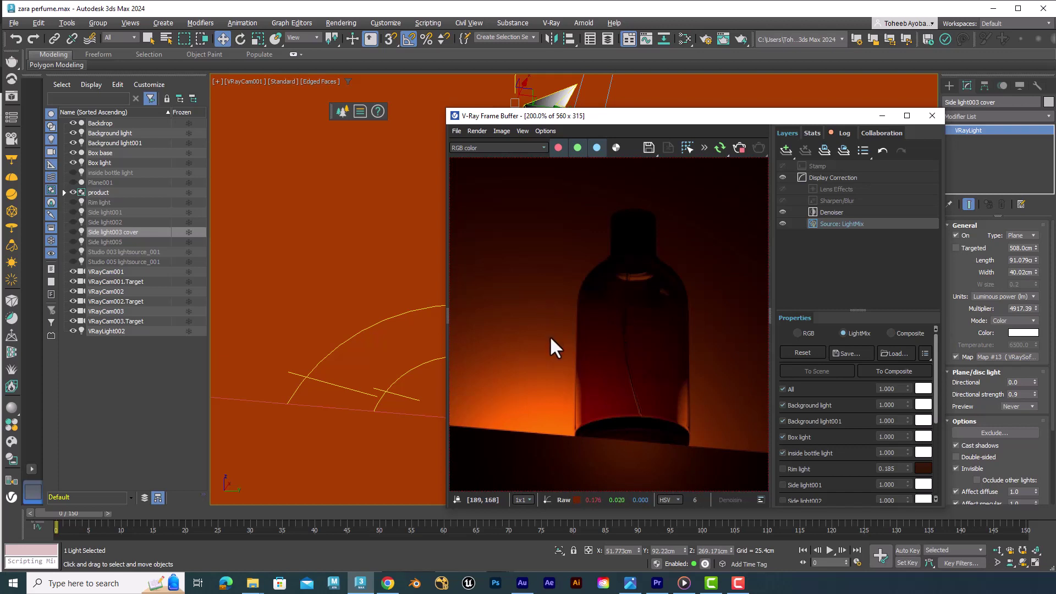
left_click(807, 470)
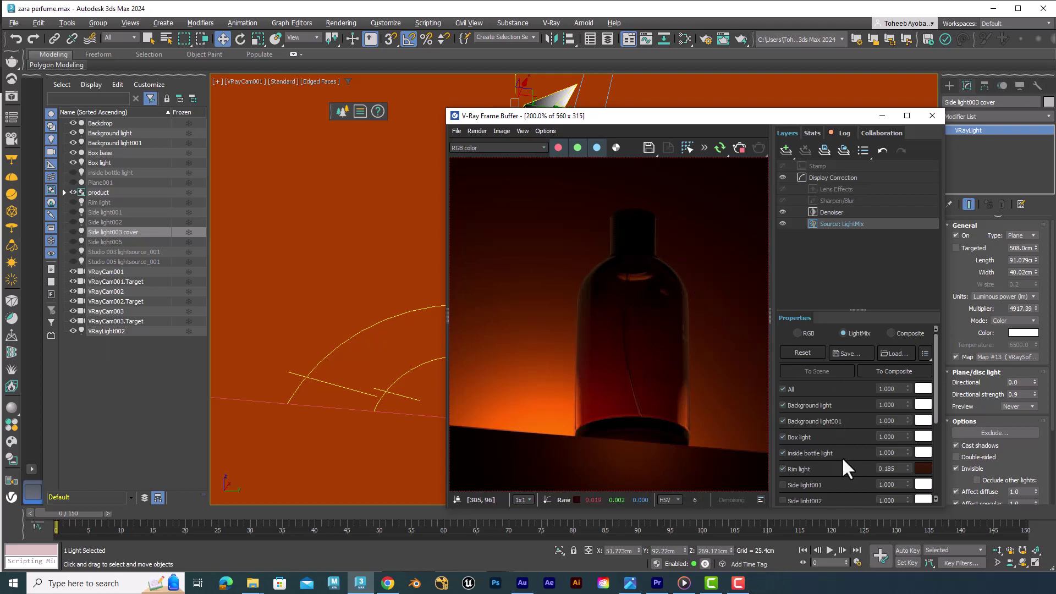
left_click(814, 486)
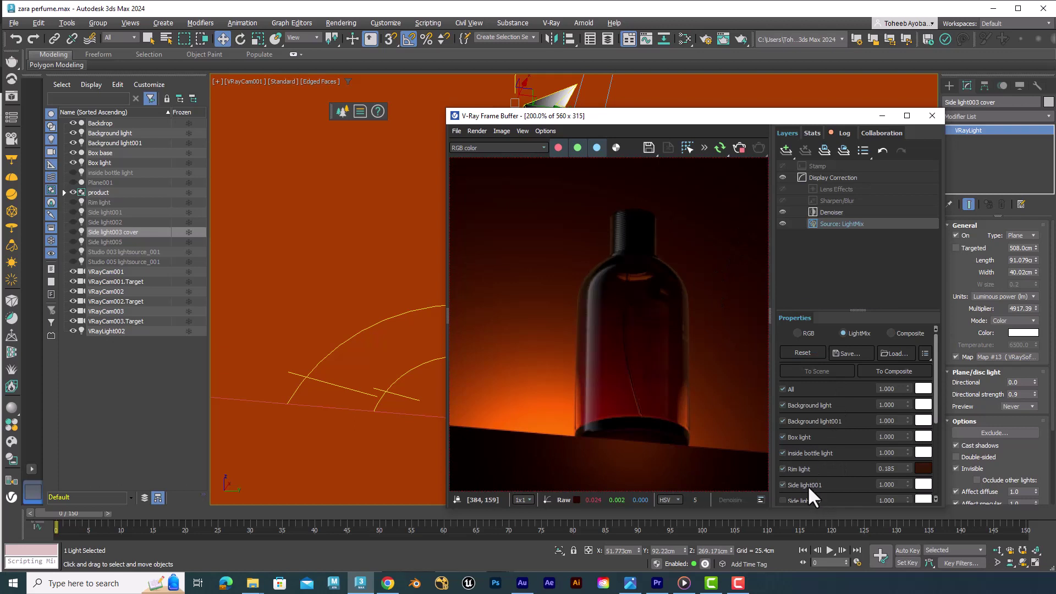
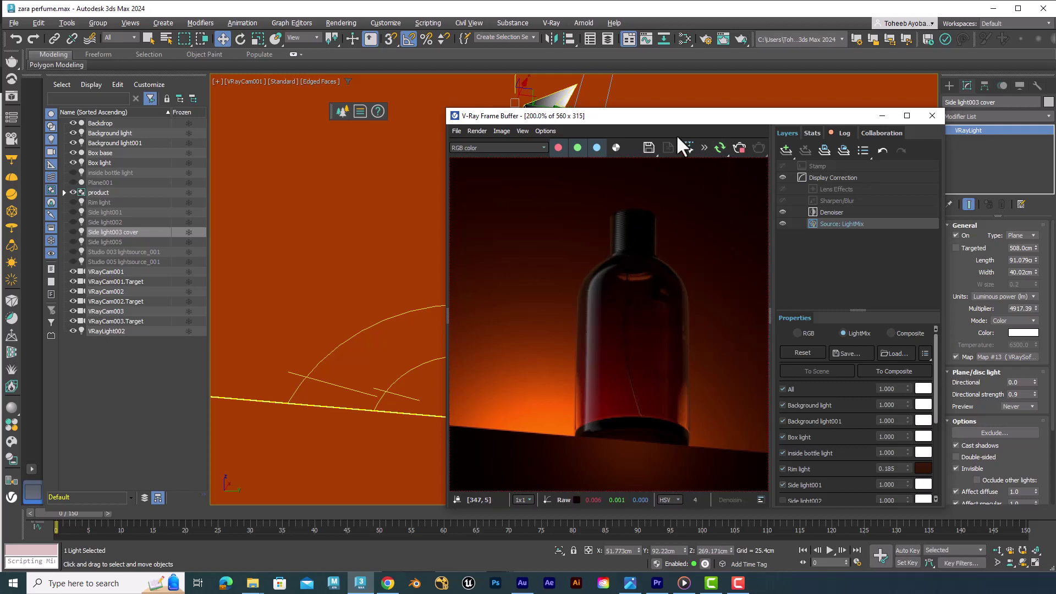
Examine the VRaySoftbox gradient Map #13 in the Slate Material Editor, and minimise the editor
left_click_drag(707, 115, 579, 109)
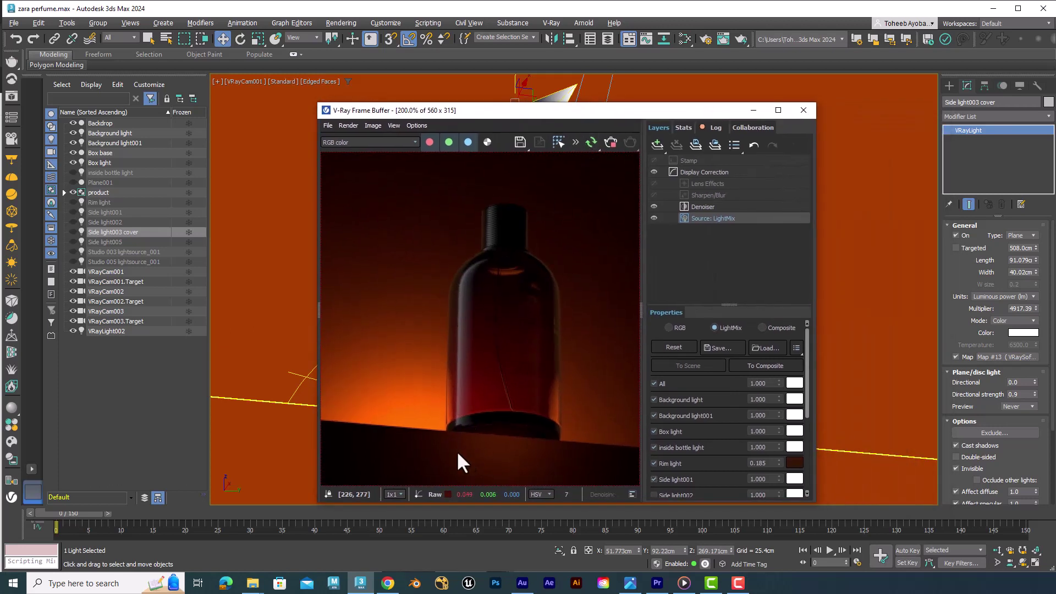
left_click(672, 47)
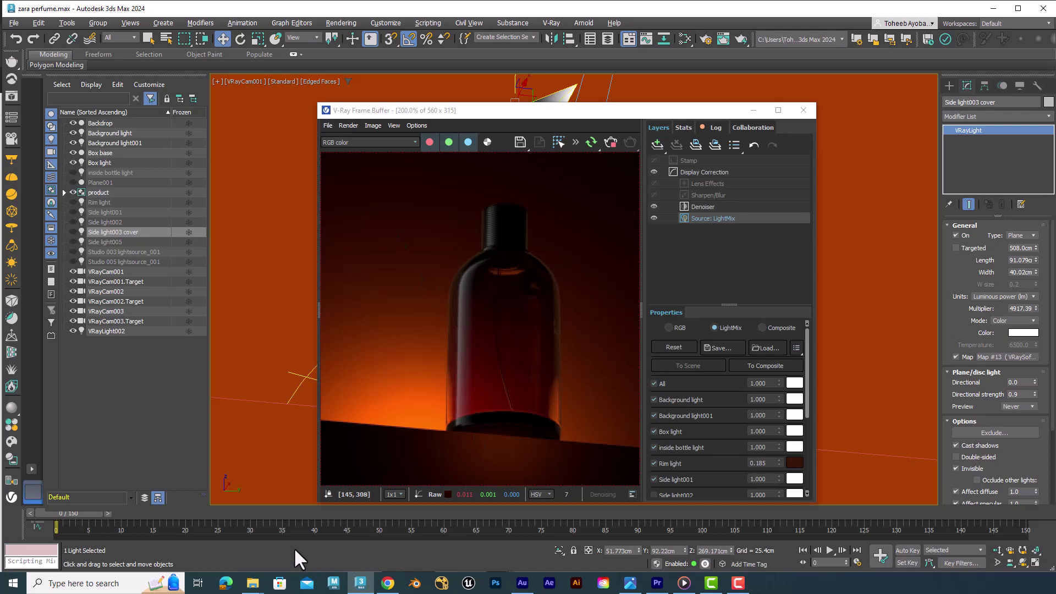
left_click(684, 40)
left_click_drag(473, 374, 500, 161)
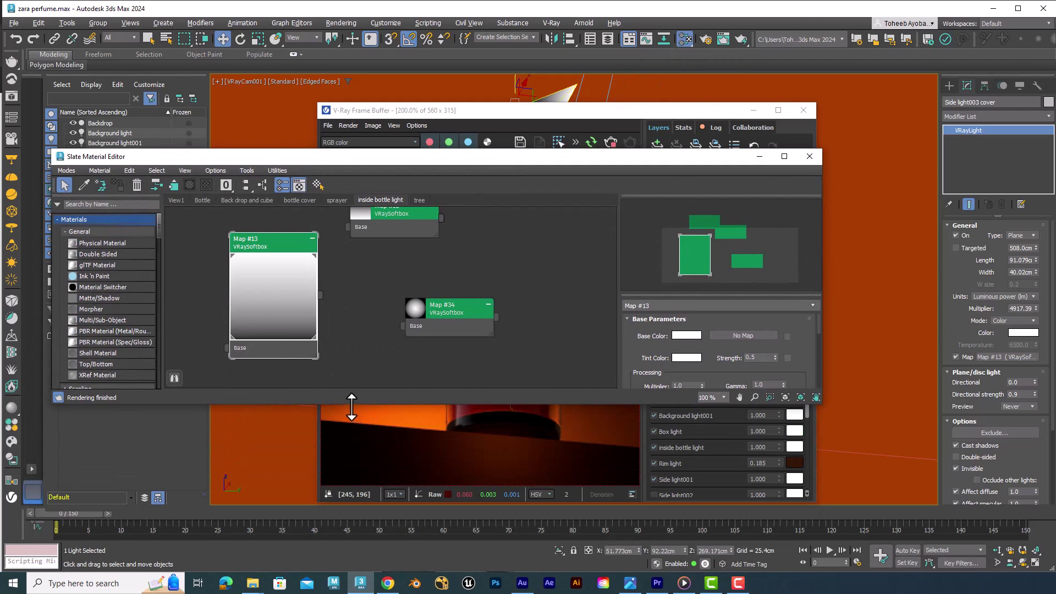
left_click_drag(290, 322, 279, 321)
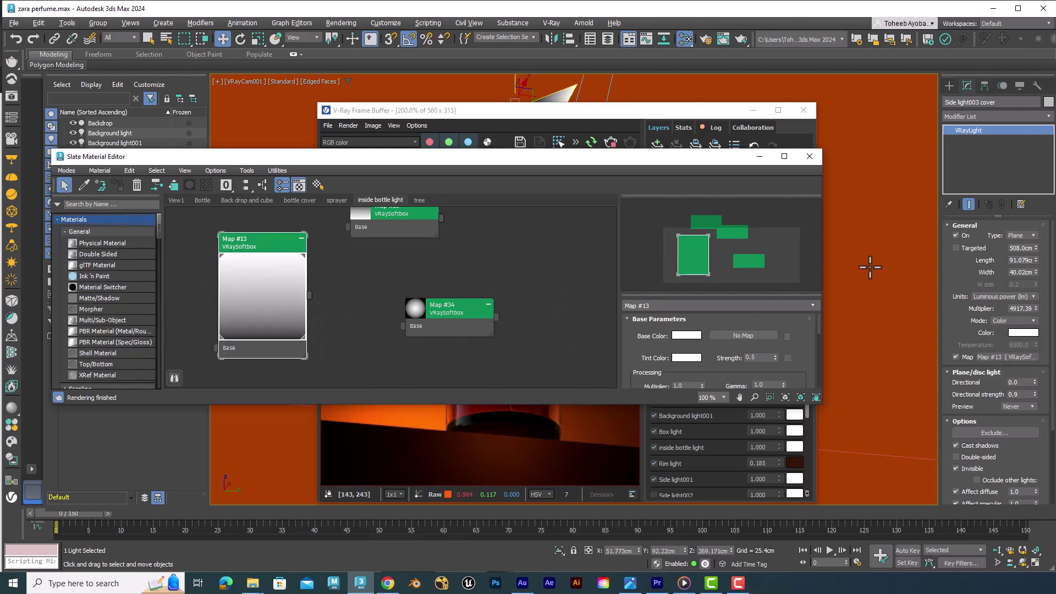
left_click(760, 157)
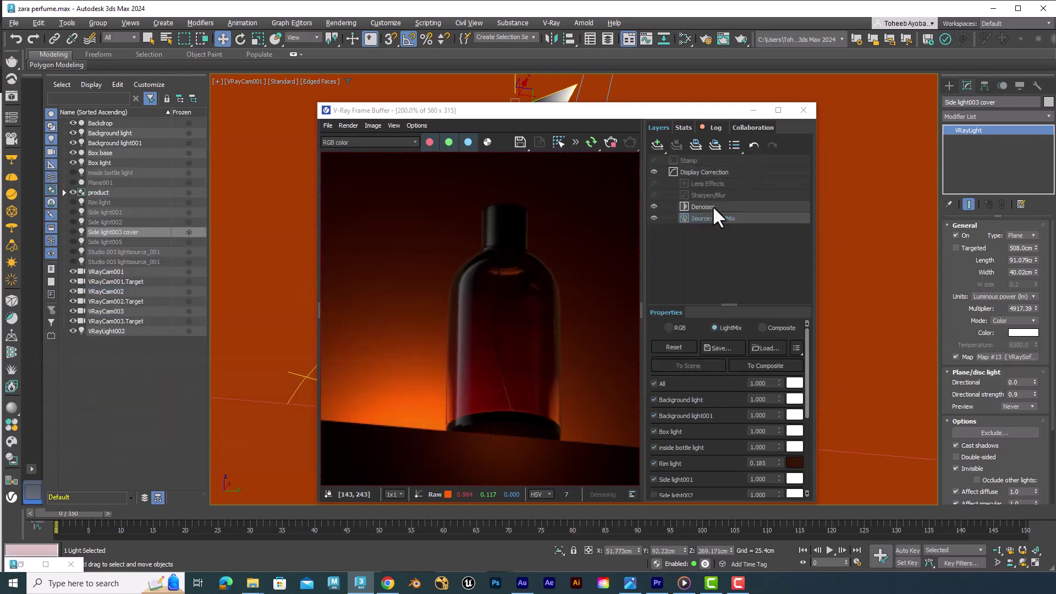
Turn Side light001's softbox map off and back on to compare the bottle's reflection in the render
left_click(956, 356)
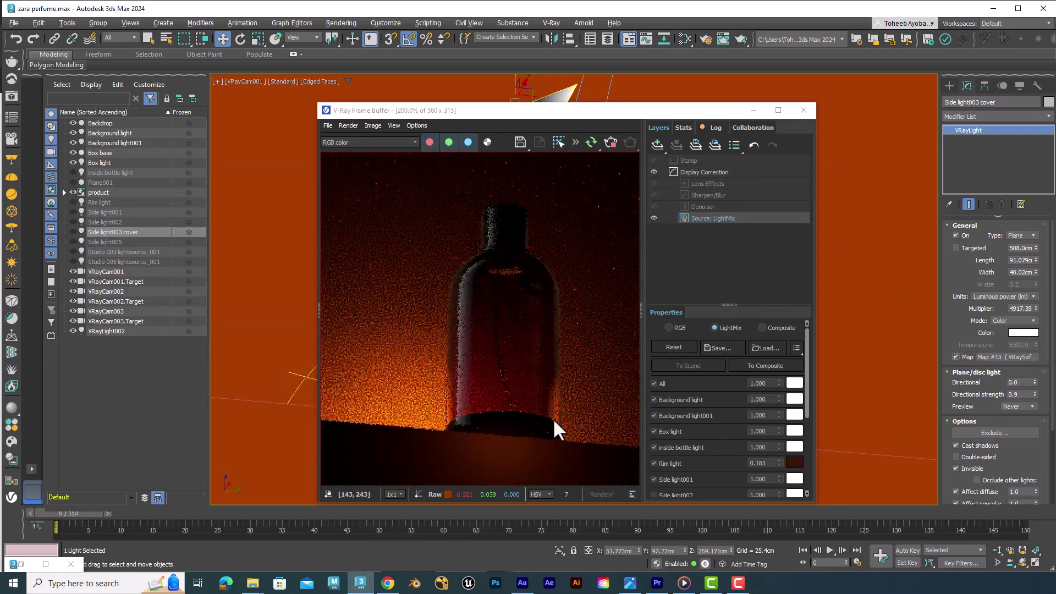
left_click(120, 212)
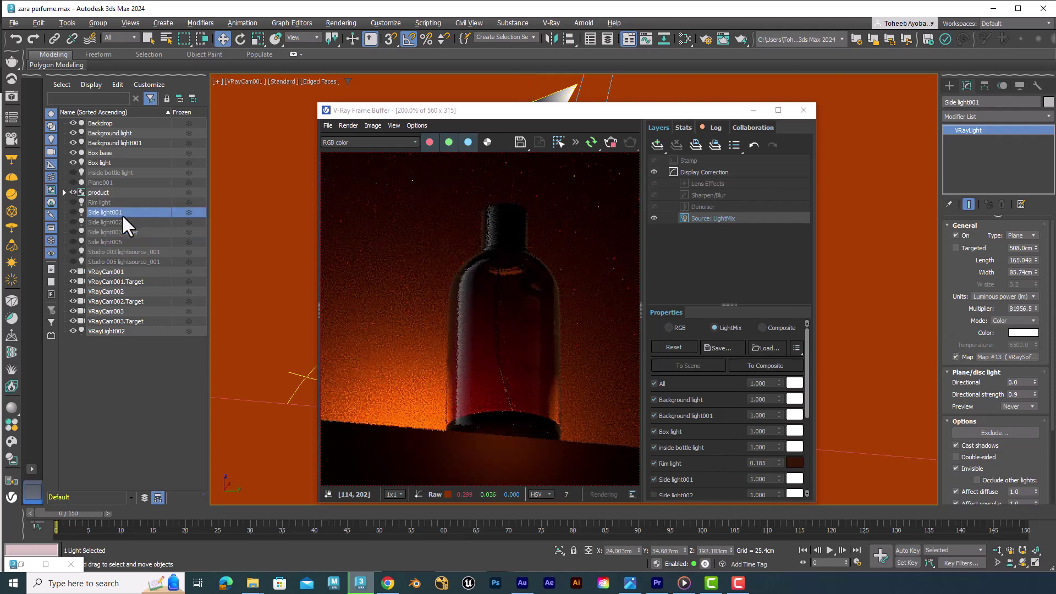
left_click(956, 357)
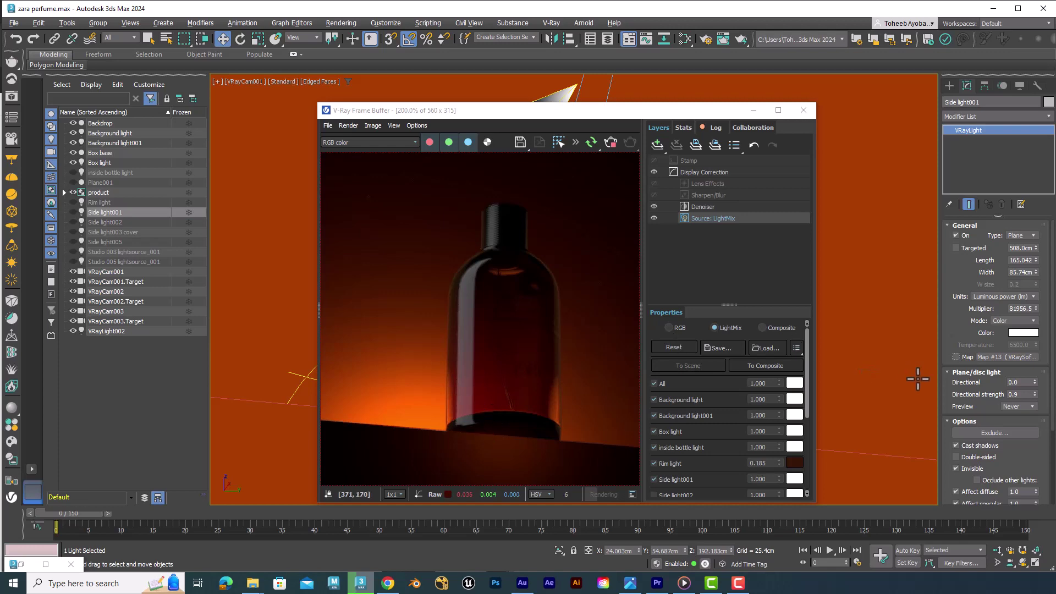
left_click(956, 358)
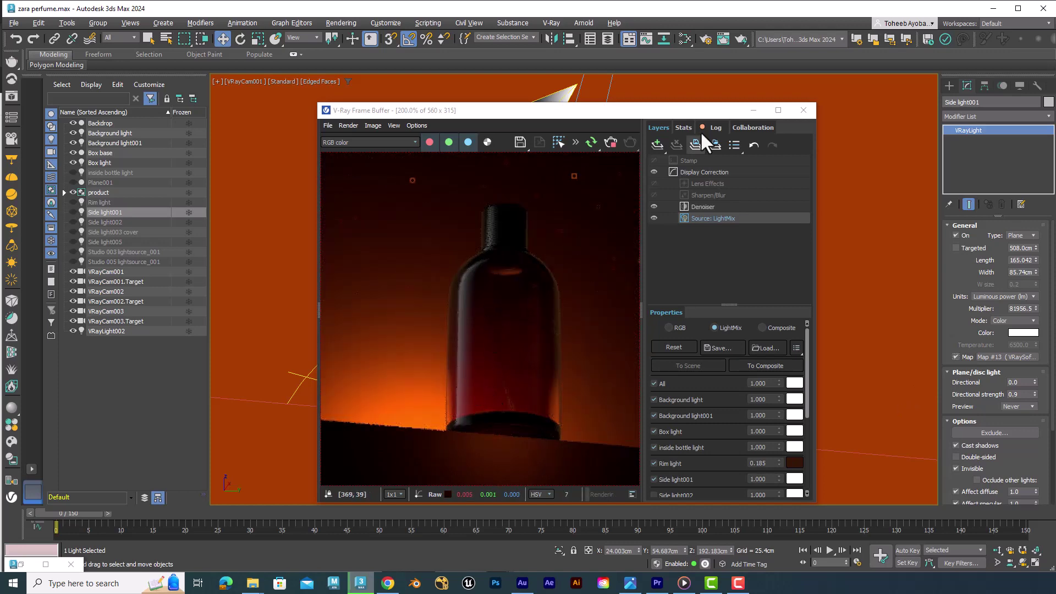
Unhide Side light001 in the scene and place the restored V-Ray Frame Buffer beside it for comparison
left_click(758, 110)
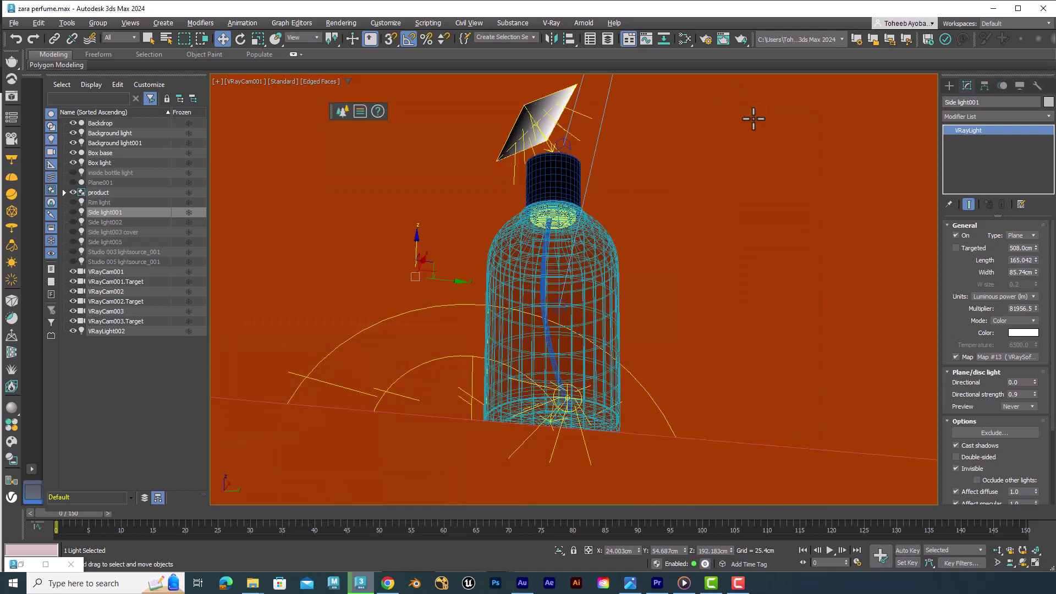
left_click(73, 212)
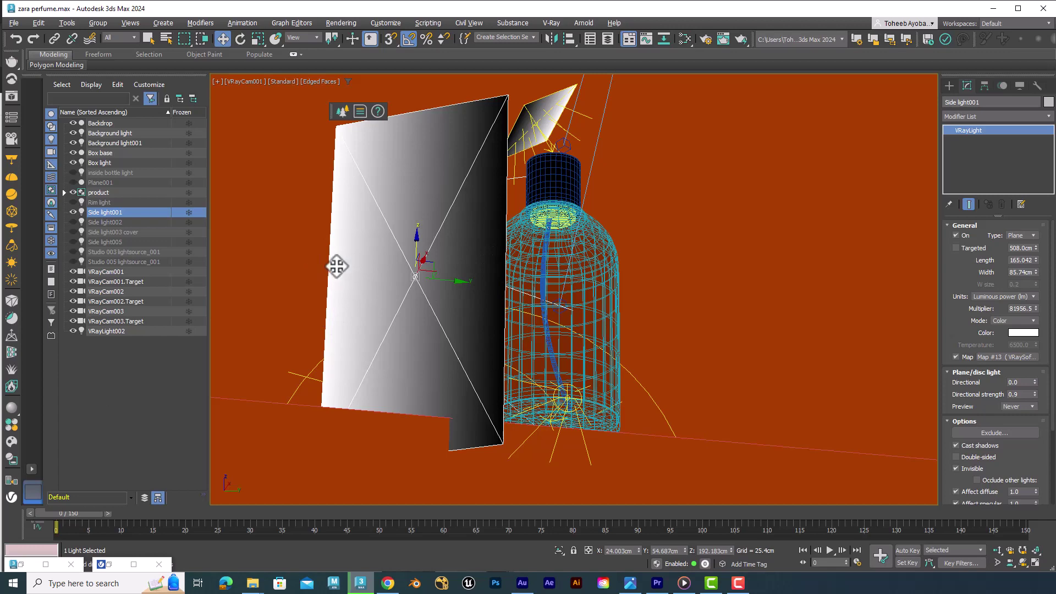
left_click(109, 564)
left_click_drag(467, 110, 654, 78)
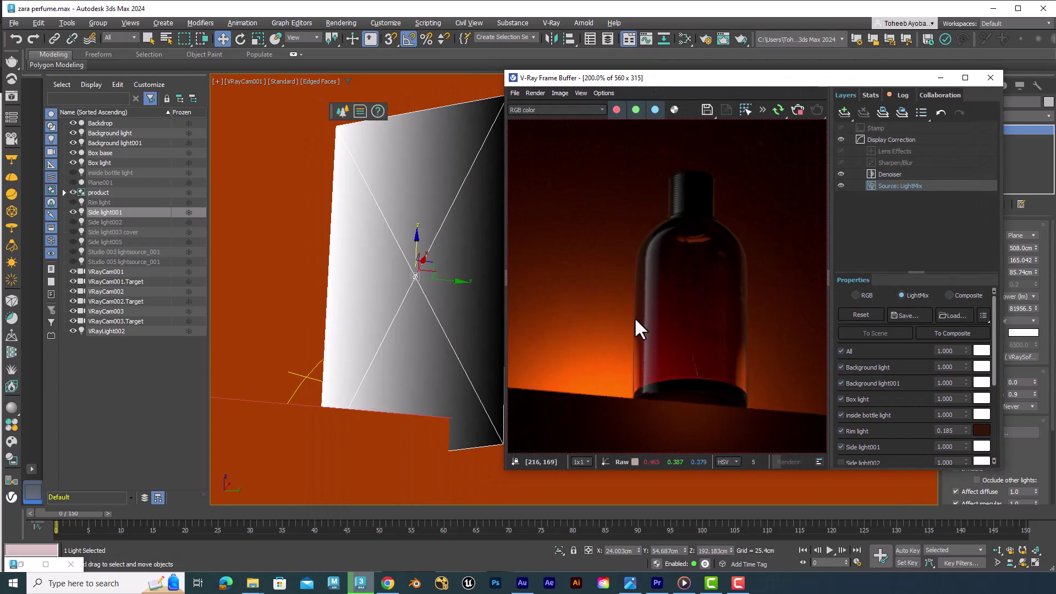
left_click_drag(569, 83, 562, 283)
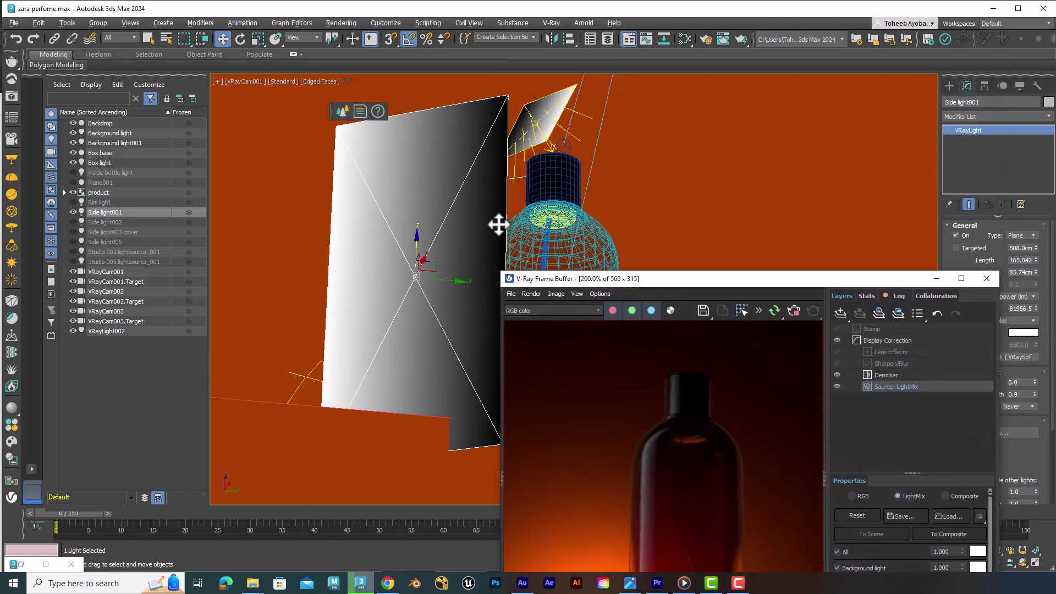
left_click_drag(658, 281, 629, 145)
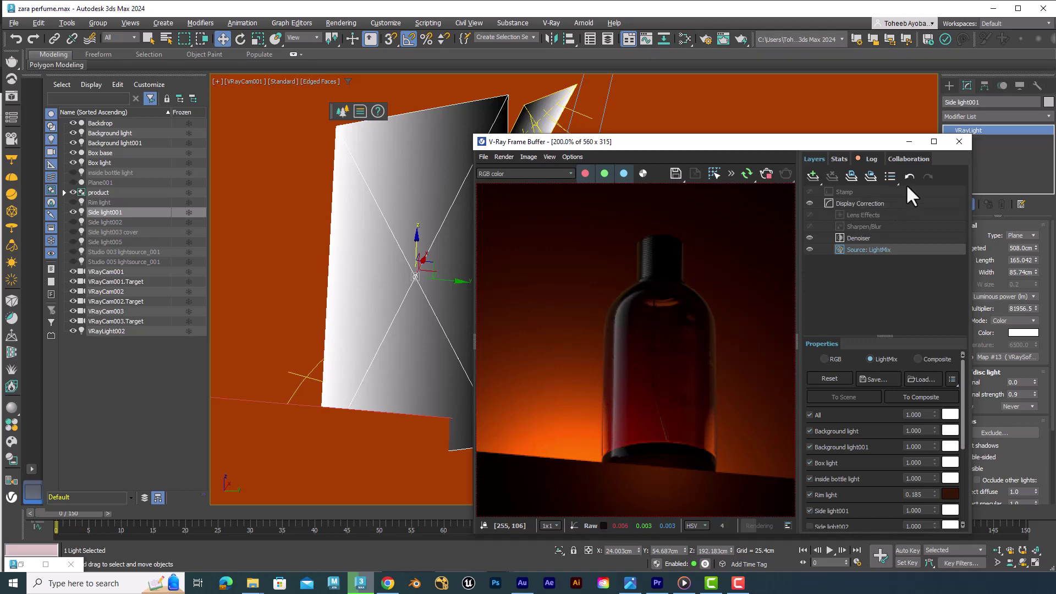
Hide Side light001 in the scene, enable Side light002 in the LightMix, and reposition the V-Ray Frame Buffer over the viewport
left_click(73, 212)
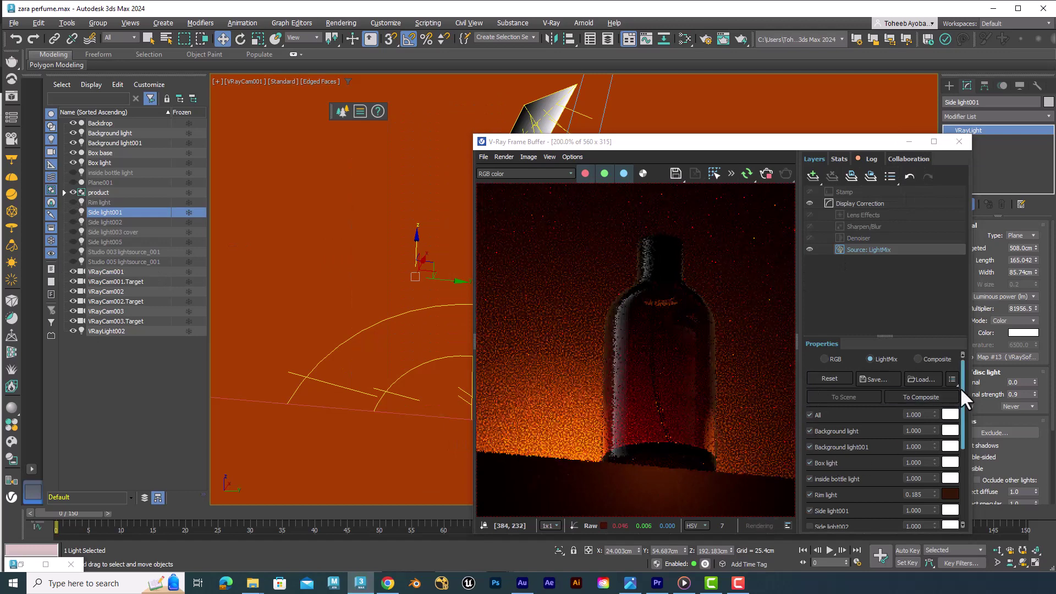
left_click_drag(961, 408, 961, 467)
left_click(810, 408)
left_click_drag(751, 141, 677, 98)
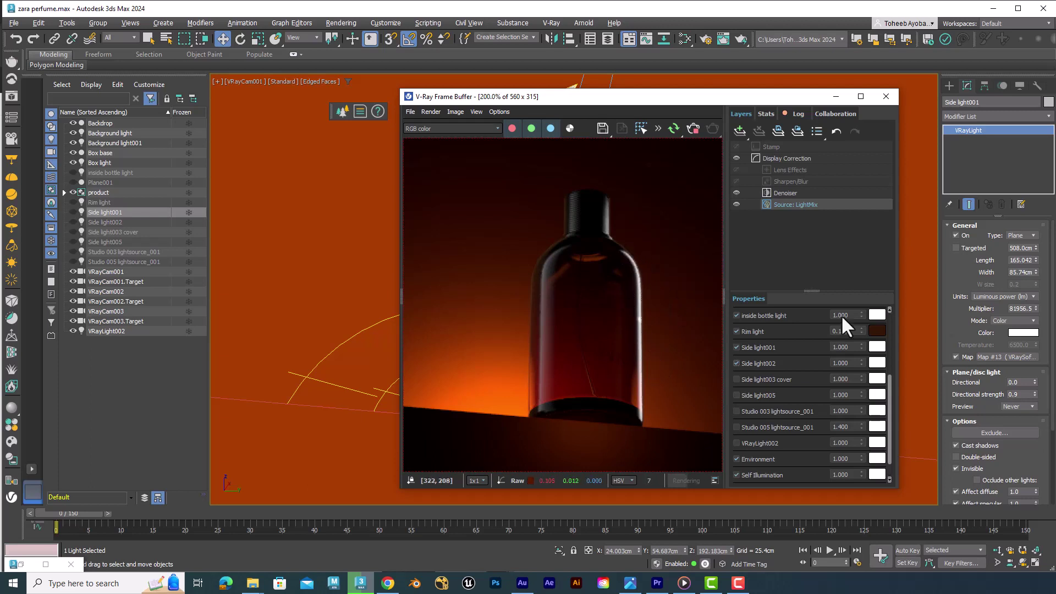
Enable Side light003 cover in the LightMix, switching it off and back on to compare its effect on the bottle
left_click(765, 378)
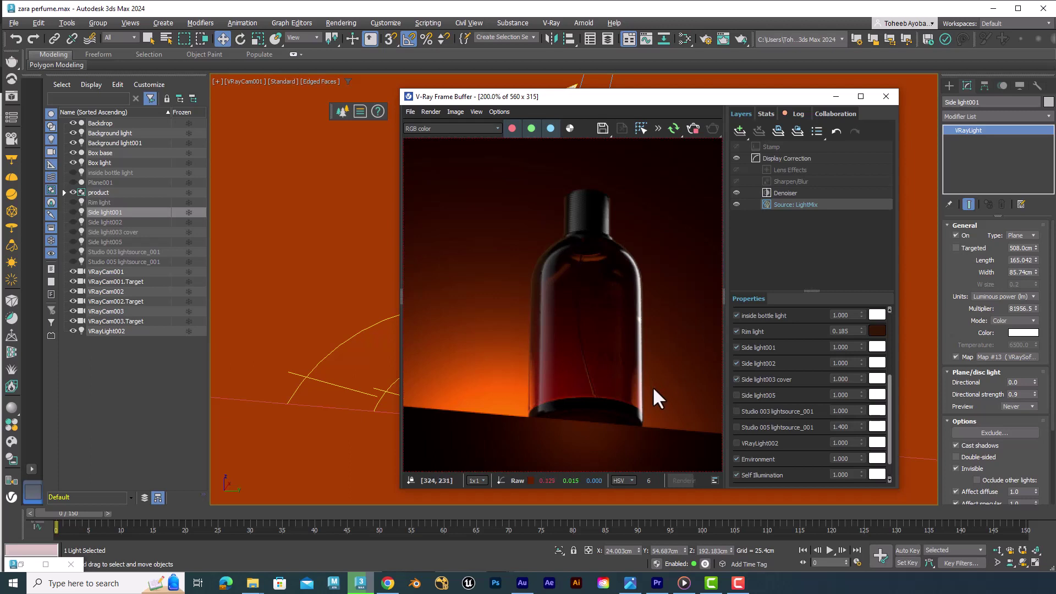
left_click(752, 380)
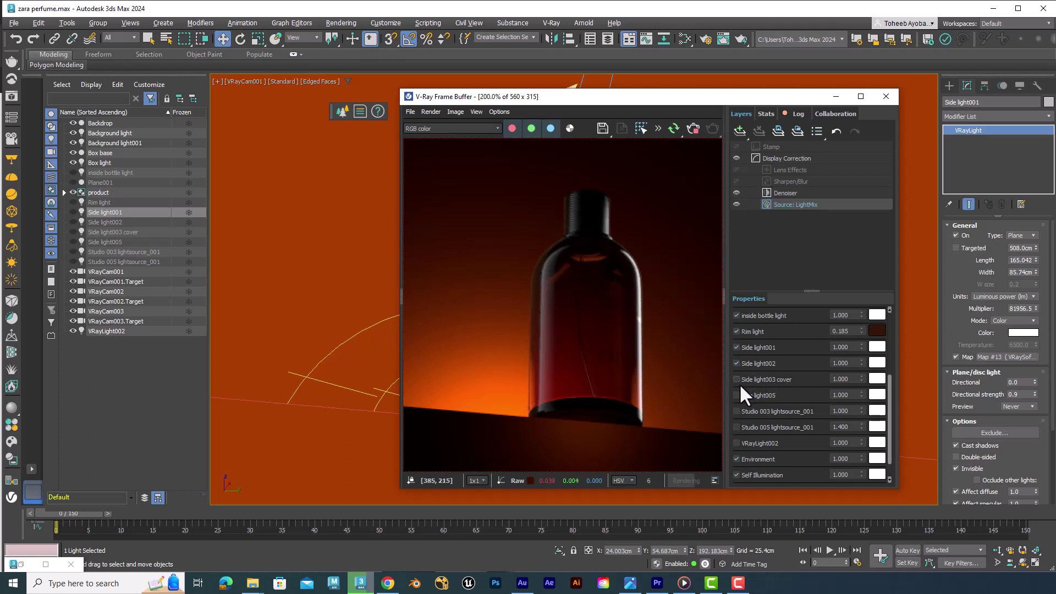
left_click(737, 380)
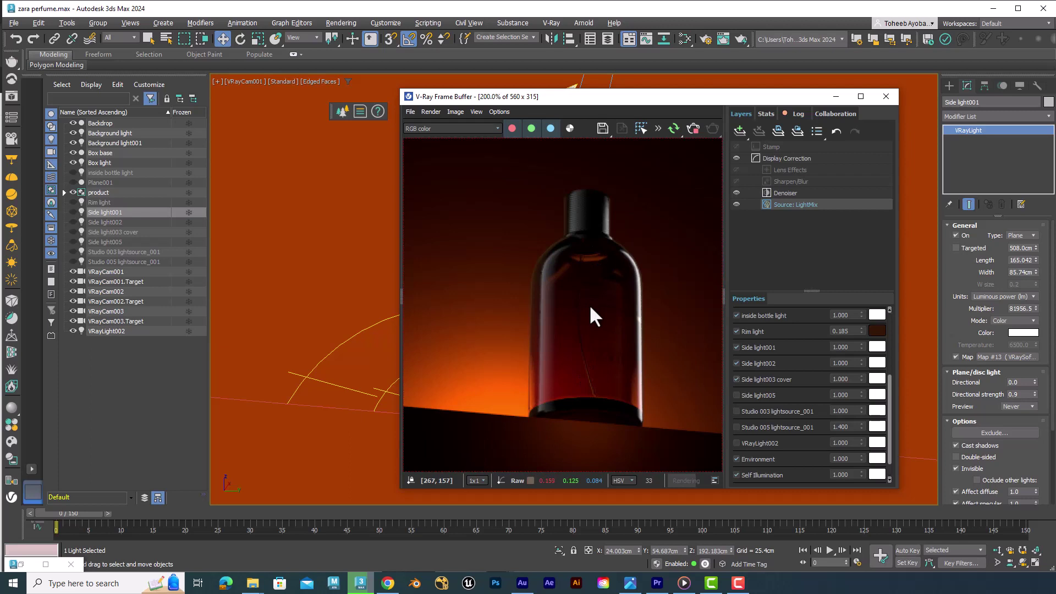
Examine which scene objects are excluded from Side light001's illumination, and close the Exclude/Include dialog without changes
left_click(999, 432)
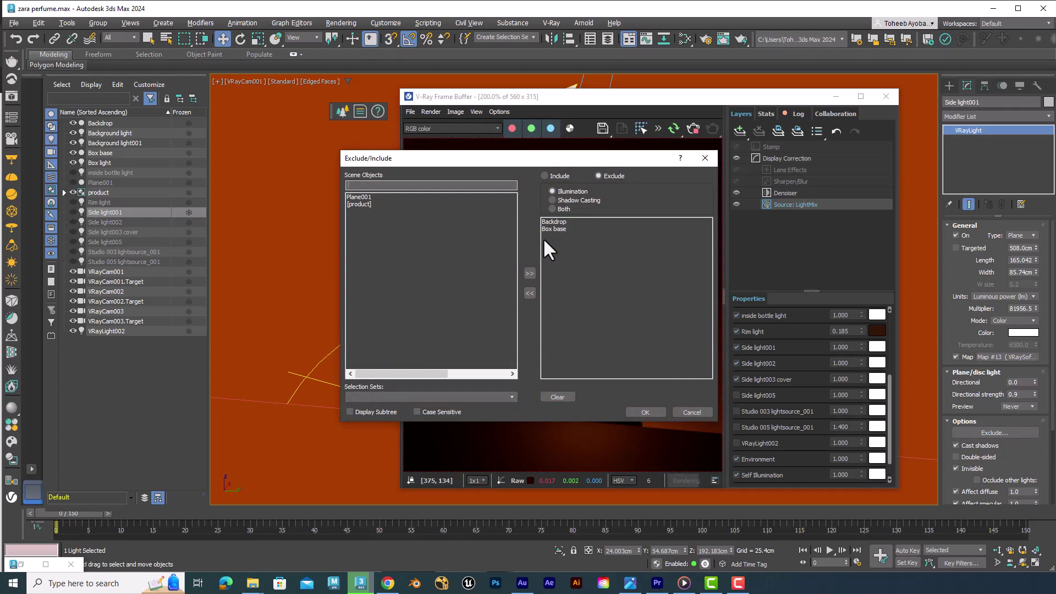
left_click_drag(610, 159, 471, 265)
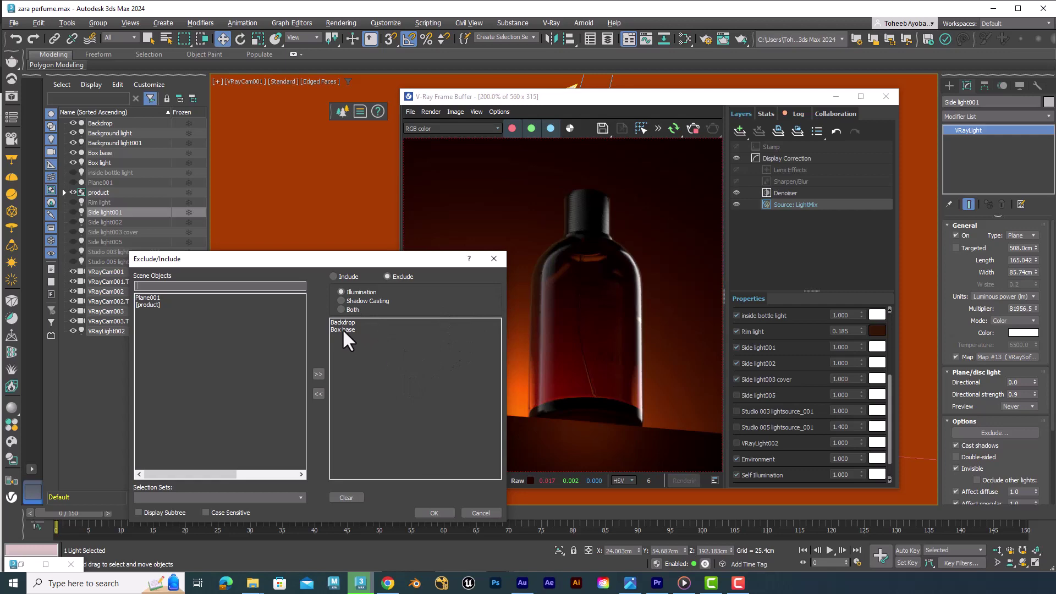
left_click(493, 259)
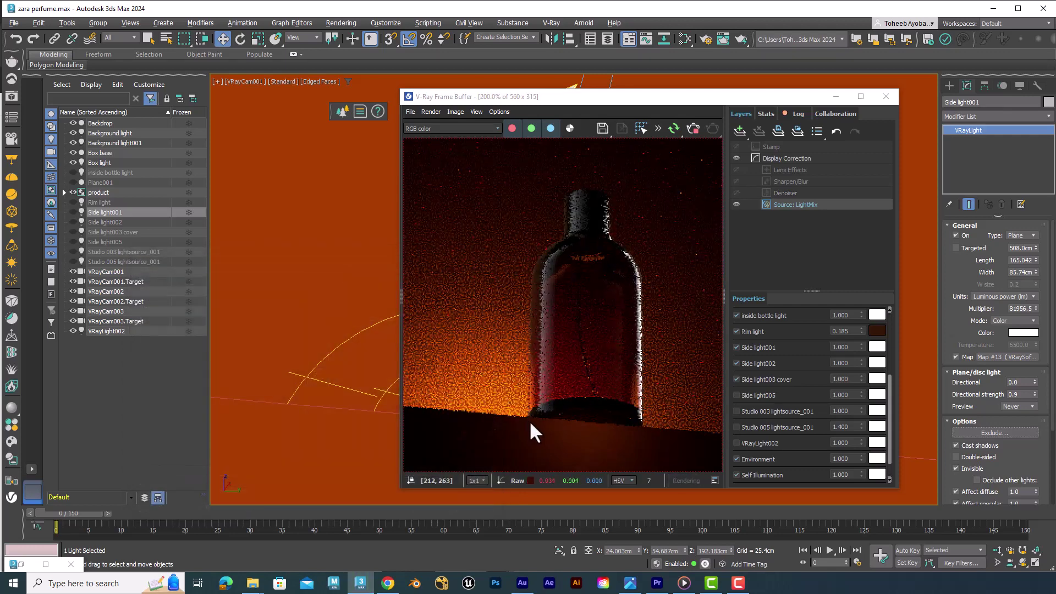
Enable Side light005 and Studio 003 lightsource_001 in the LightMix to light the bottle's label and cap
left_click(756, 394)
left_click(736, 379)
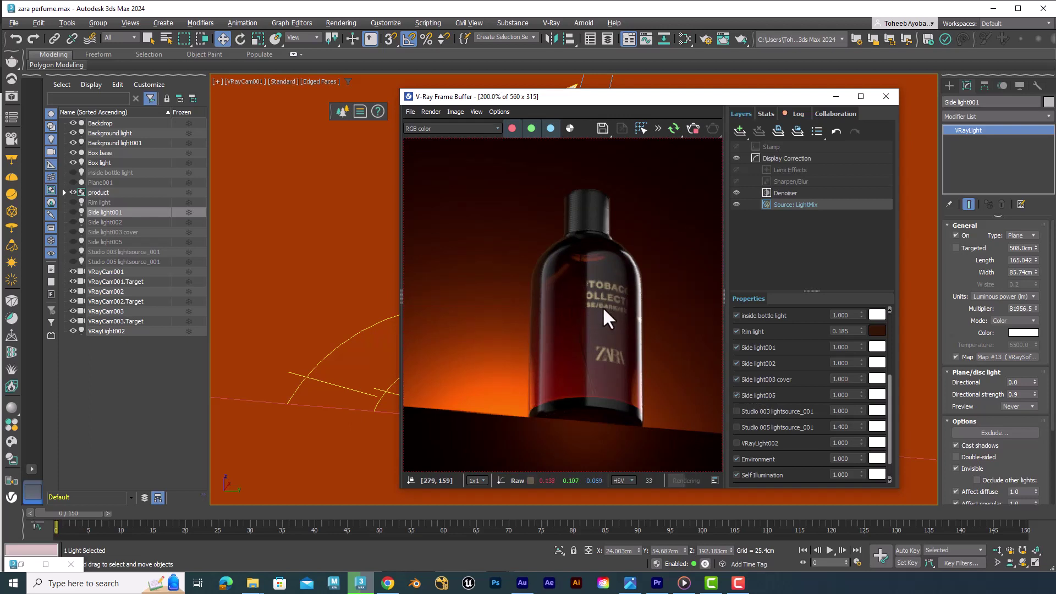
left_click(737, 411)
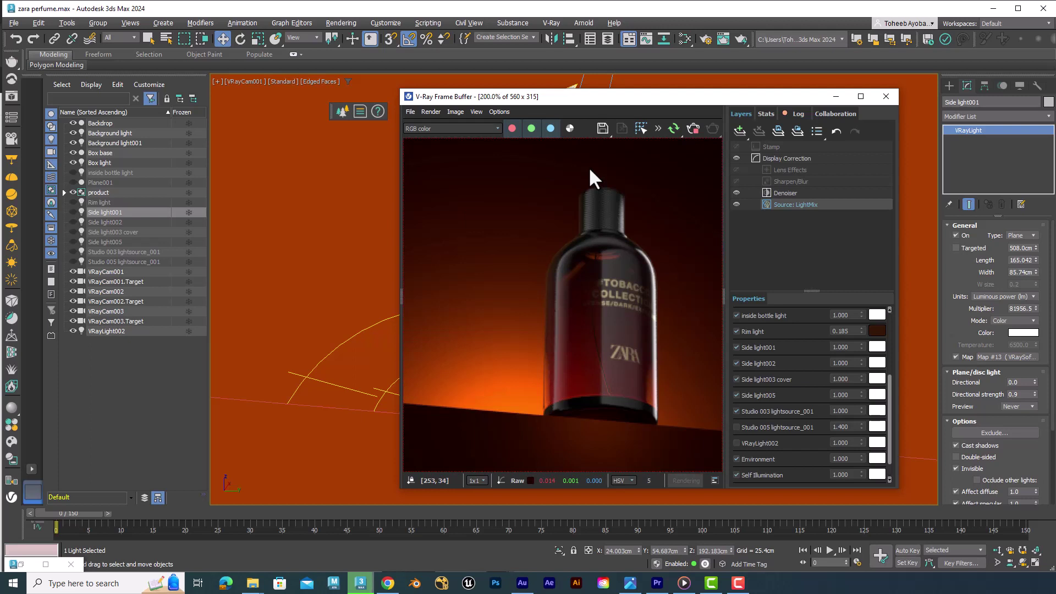
Enable Studio 005 lightsource_001 in the LightMix, comparing the render with it off and on, and enable VRayLight002
left_click(771, 428)
left_click(770, 428)
left_click(770, 428)
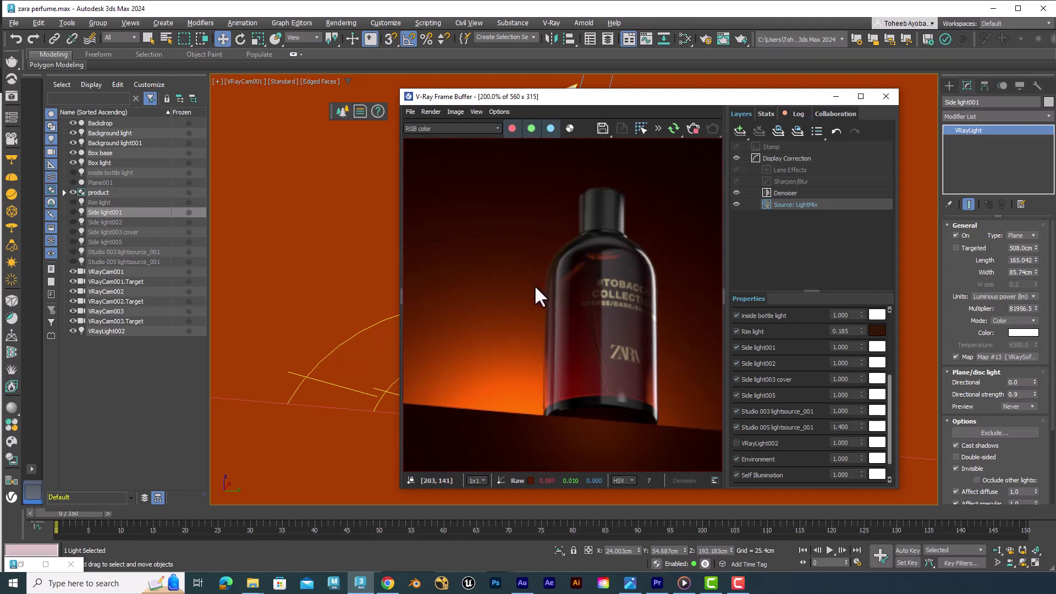
left_click(739, 428)
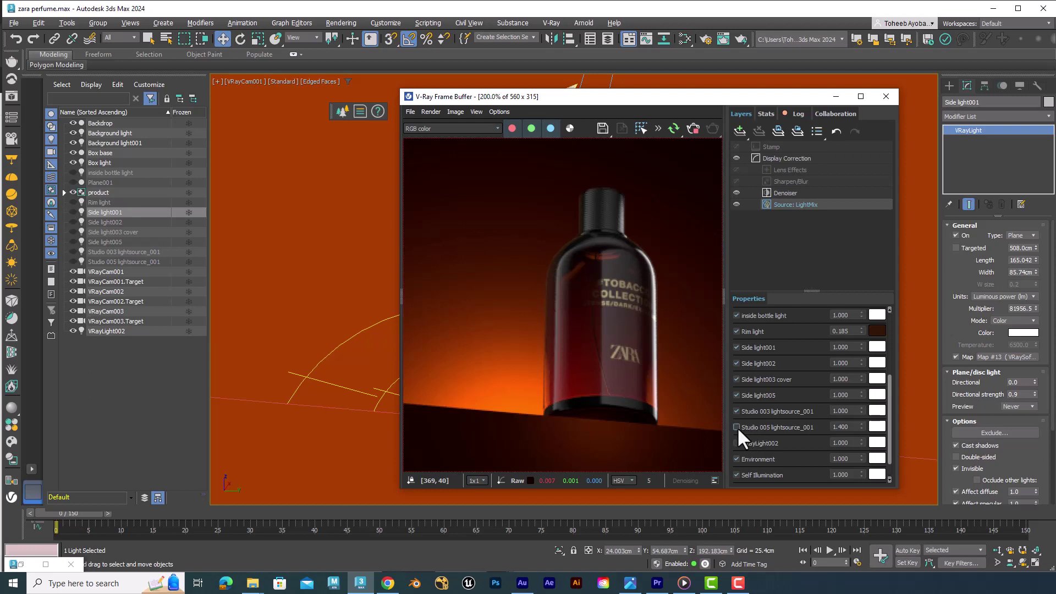
left_click(739, 428)
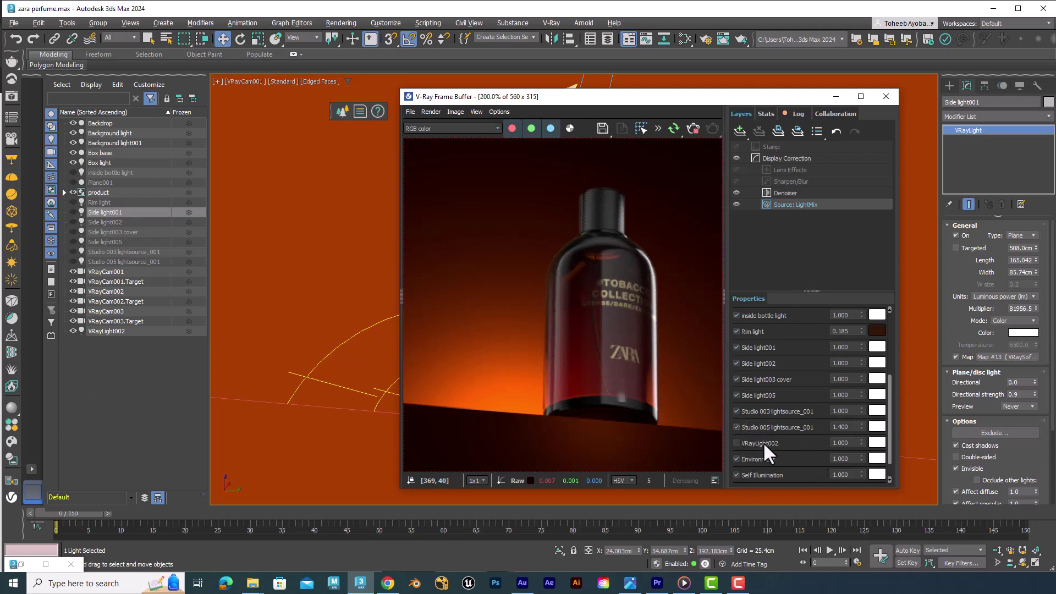
left_click(758, 442)
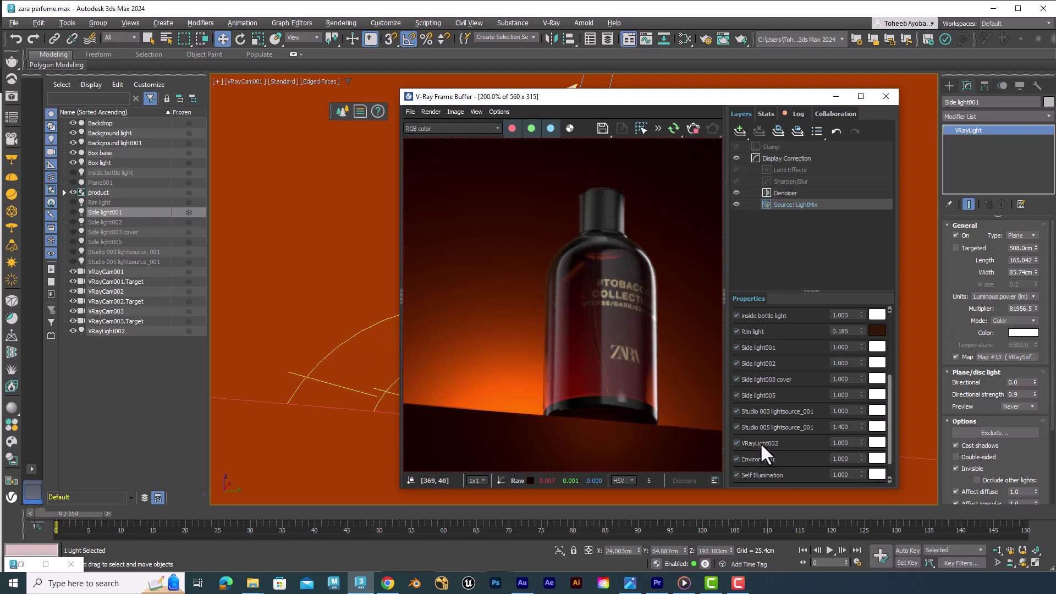